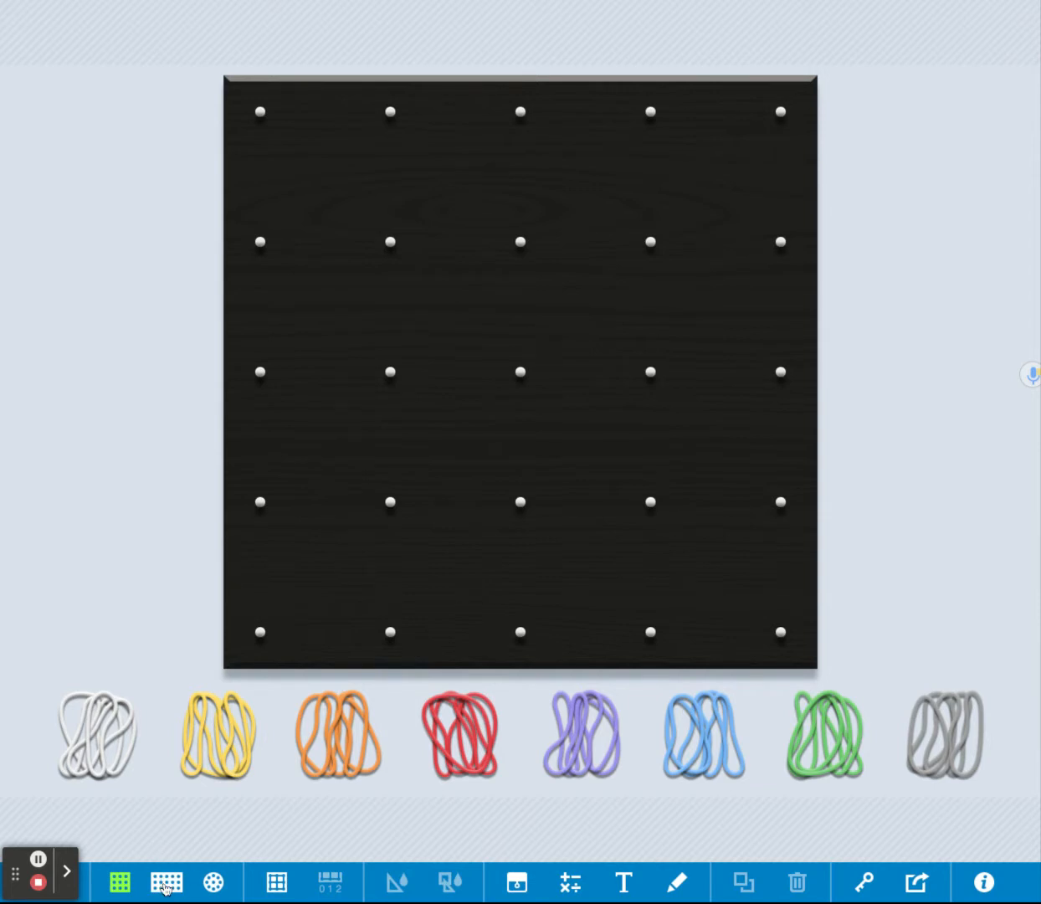
Switch to the larger rectangular pegboard and build a white right triangle with two-unit legs in its lower-left corner
click(166, 885)
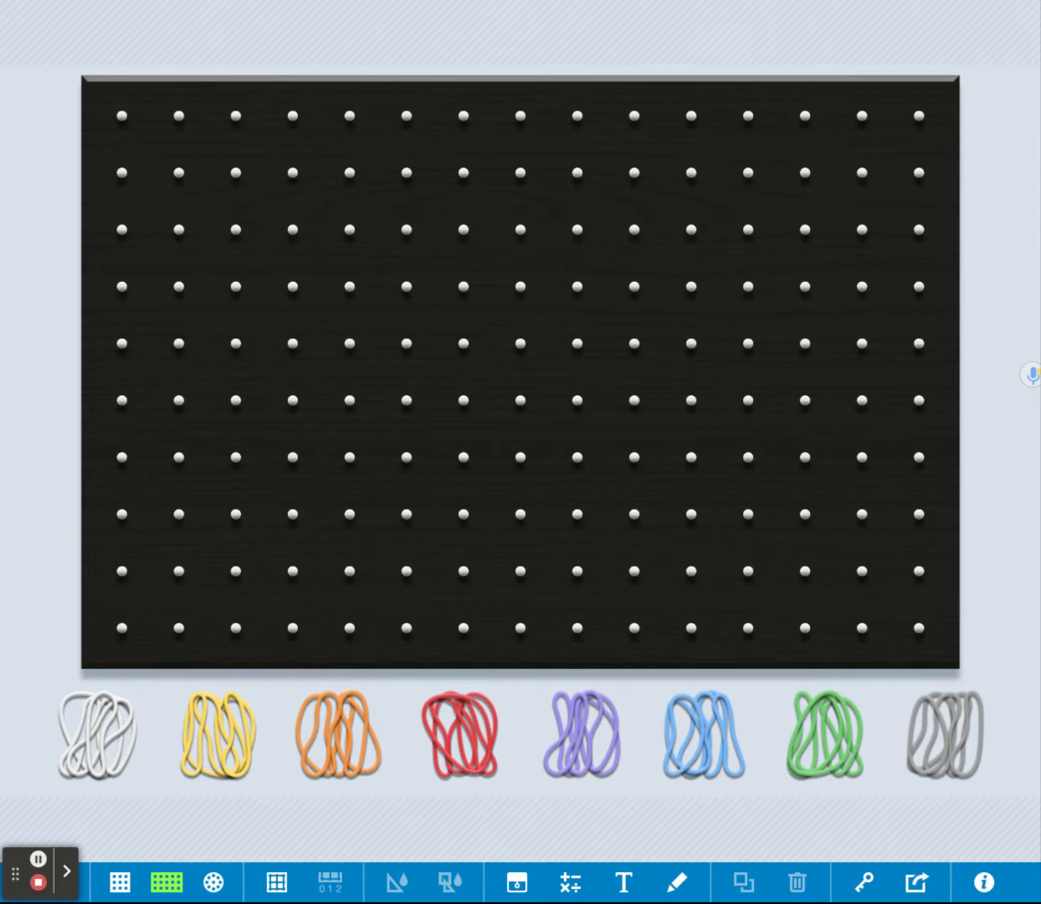
drag(95, 721, 124, 518)
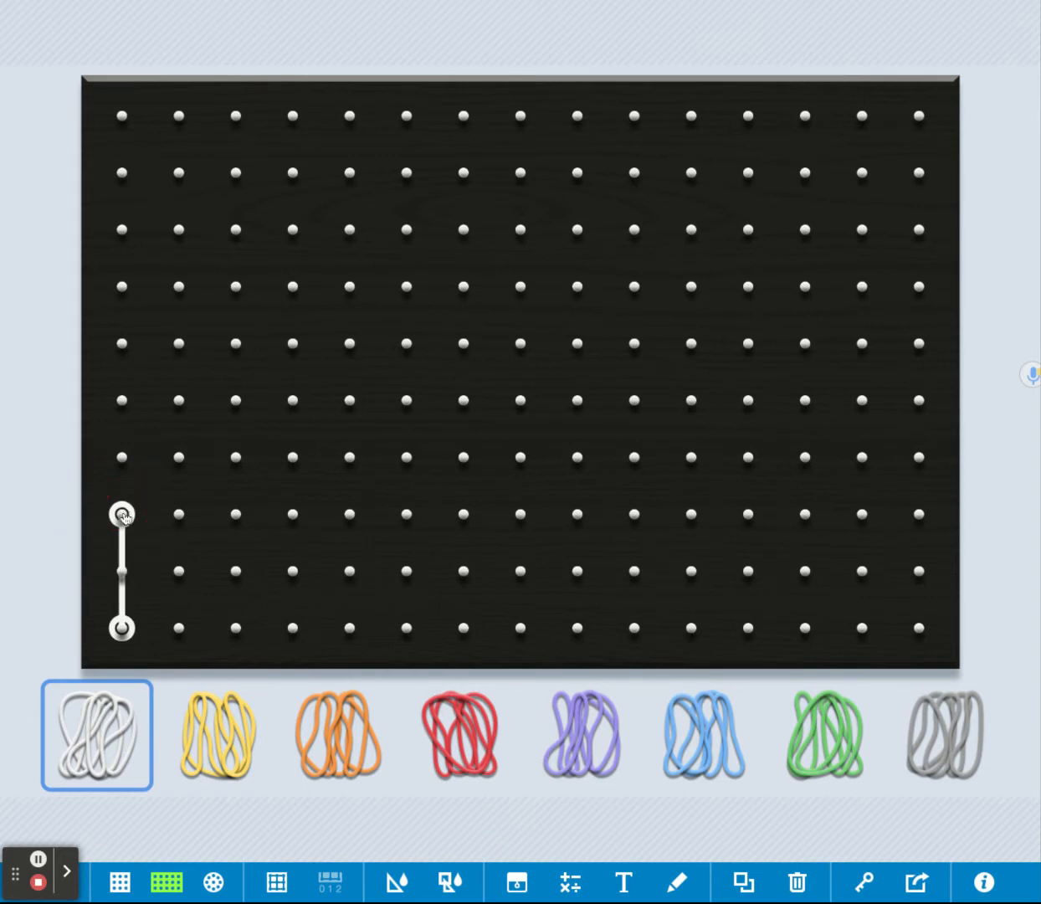
drag(117, 743, 235, 628)
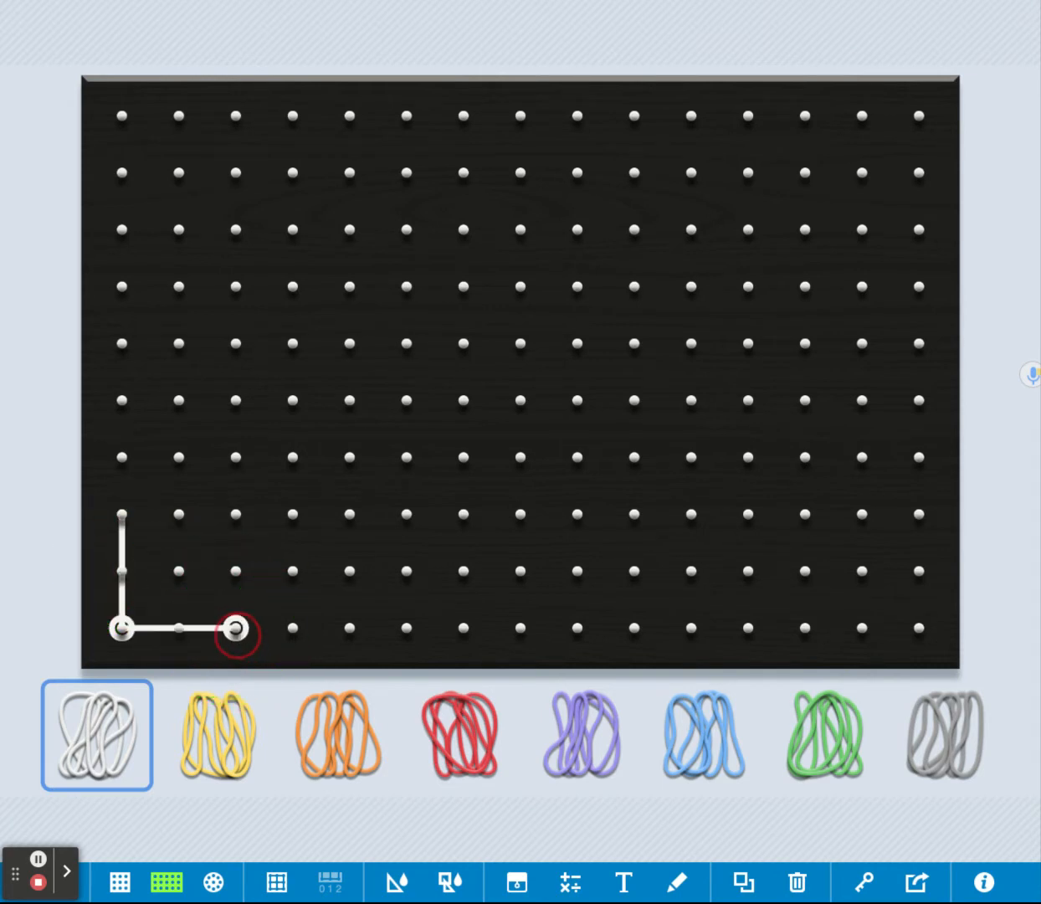
drag(112, 737, 122, 515)
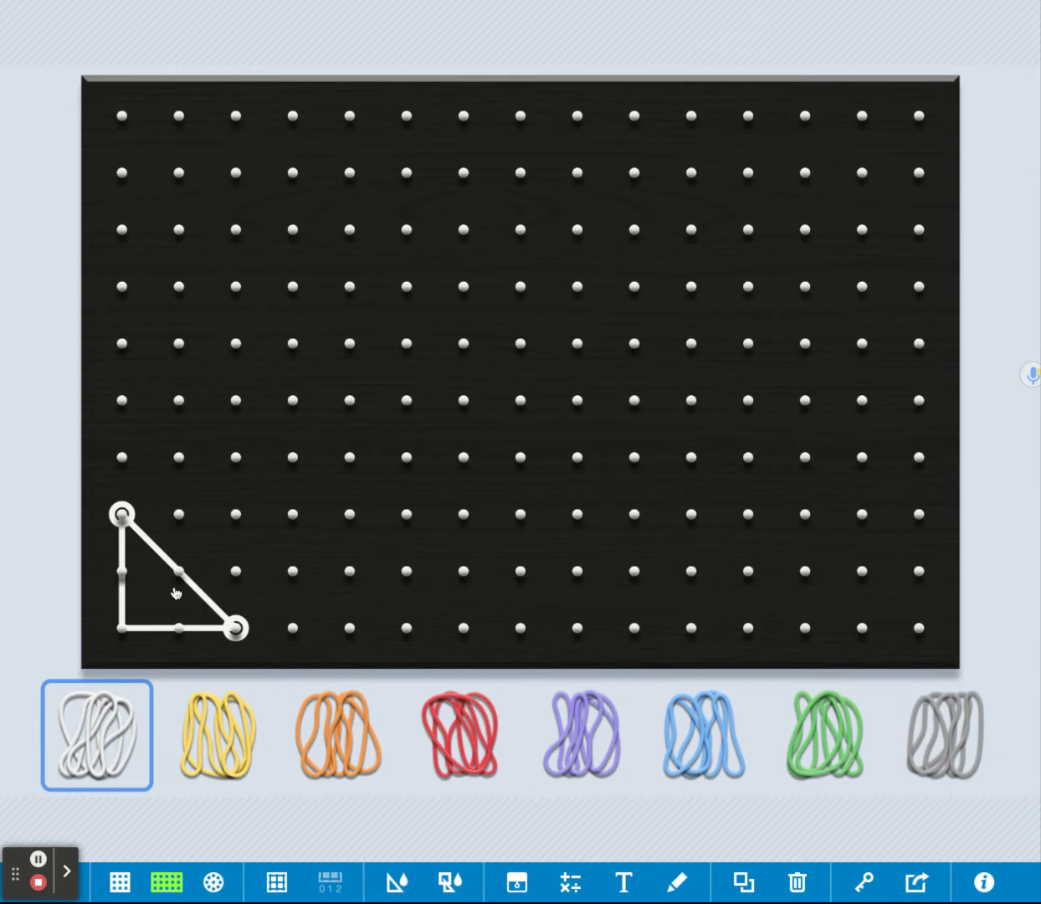
Build a yellow square two units on each side in the pegboard's upper-left corner
click(228, 733)
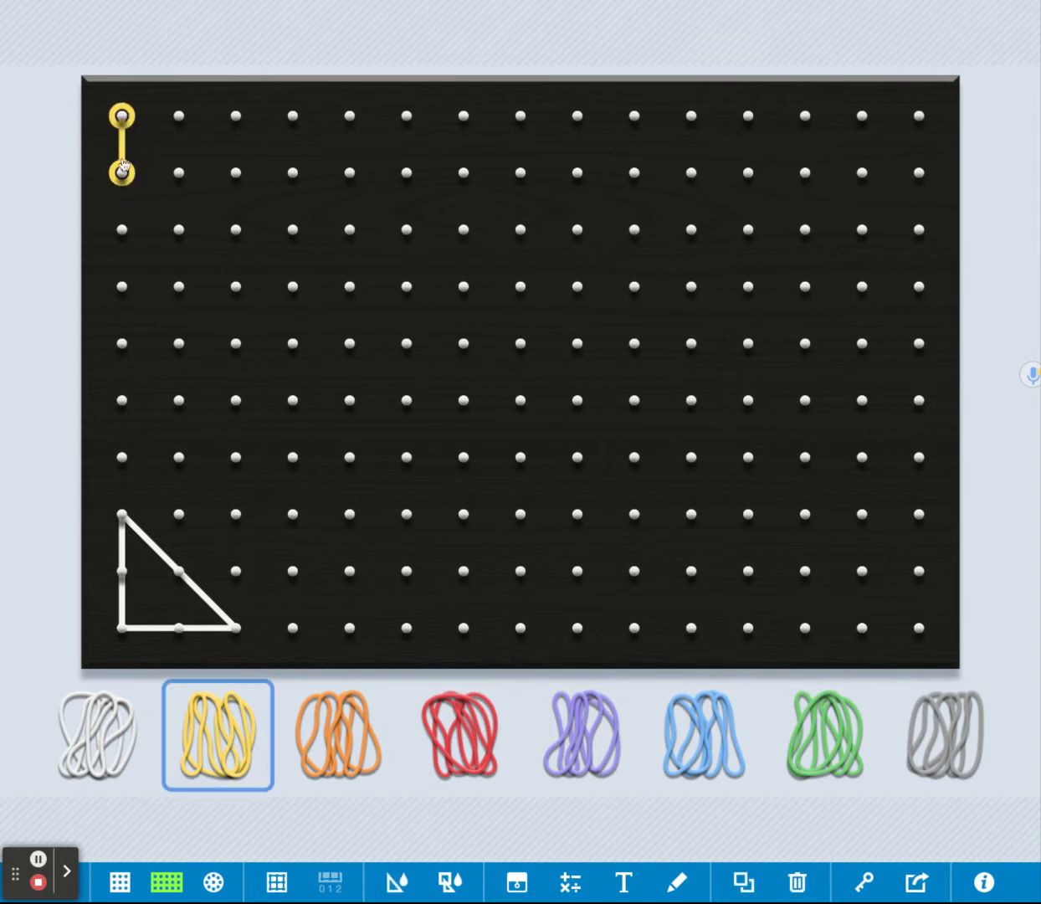
click(121, 178)
drag(121, 178, 122, 230)
drag(228, 770, 236, 116)
click(125, 287)
click(220, 747)
drag(244, 94, 122, 116)
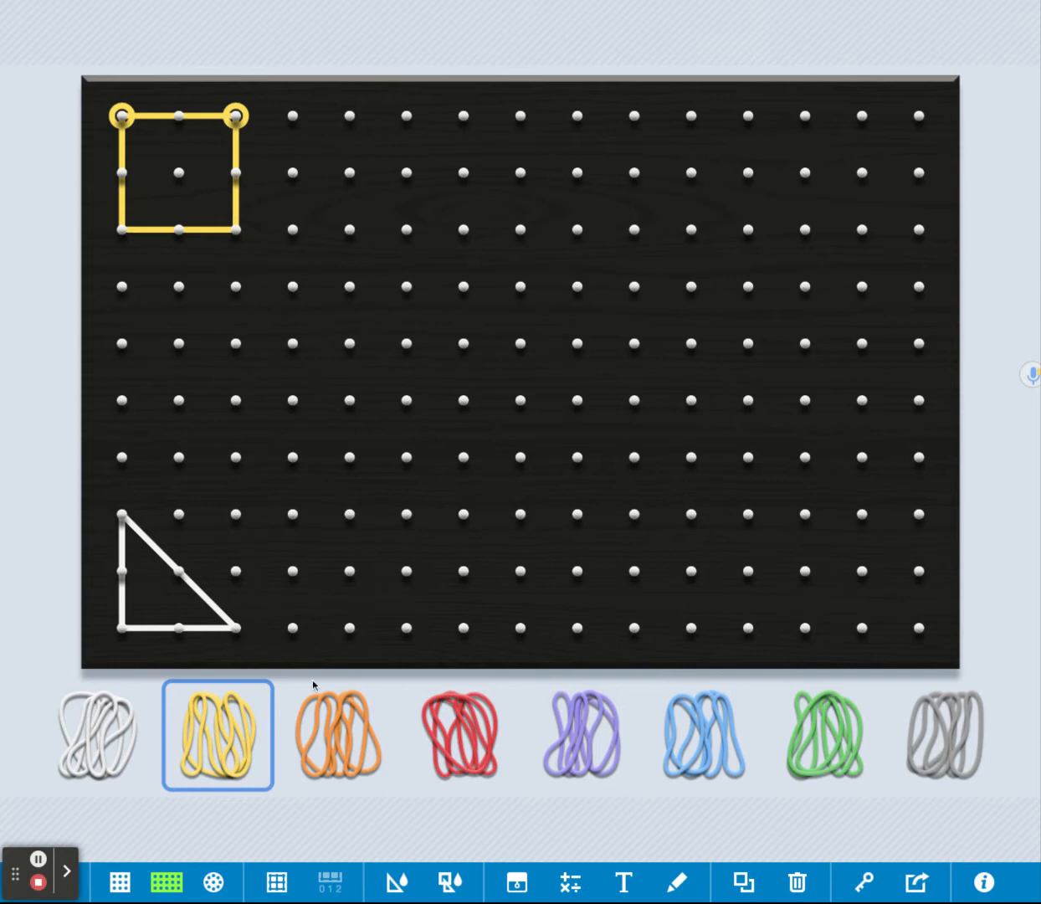
Build an orange rectangle five units wide and two units high along the pegboard's top row, four units from the yellow square
drag(339, 763, 464, 230)
click(465, 174)
click(339, 745)
mouse_move(339, 745)
mouse_down()
mouse_move(332, 726)
mouse_move(472, 289)
mouse_move(462, 252)
mouse_move(464, 287)
mouse_move(476, 275)
mouse_move(712, 226)
mouse_move(749, 229)
mouse_up()
mouse_move(293, 741)
mouse_down()
mouse_move(628, 321)
mouse_move(730, 216)
mouse_move(736, 224)
mouse_move(746, 172)
mouse_up()
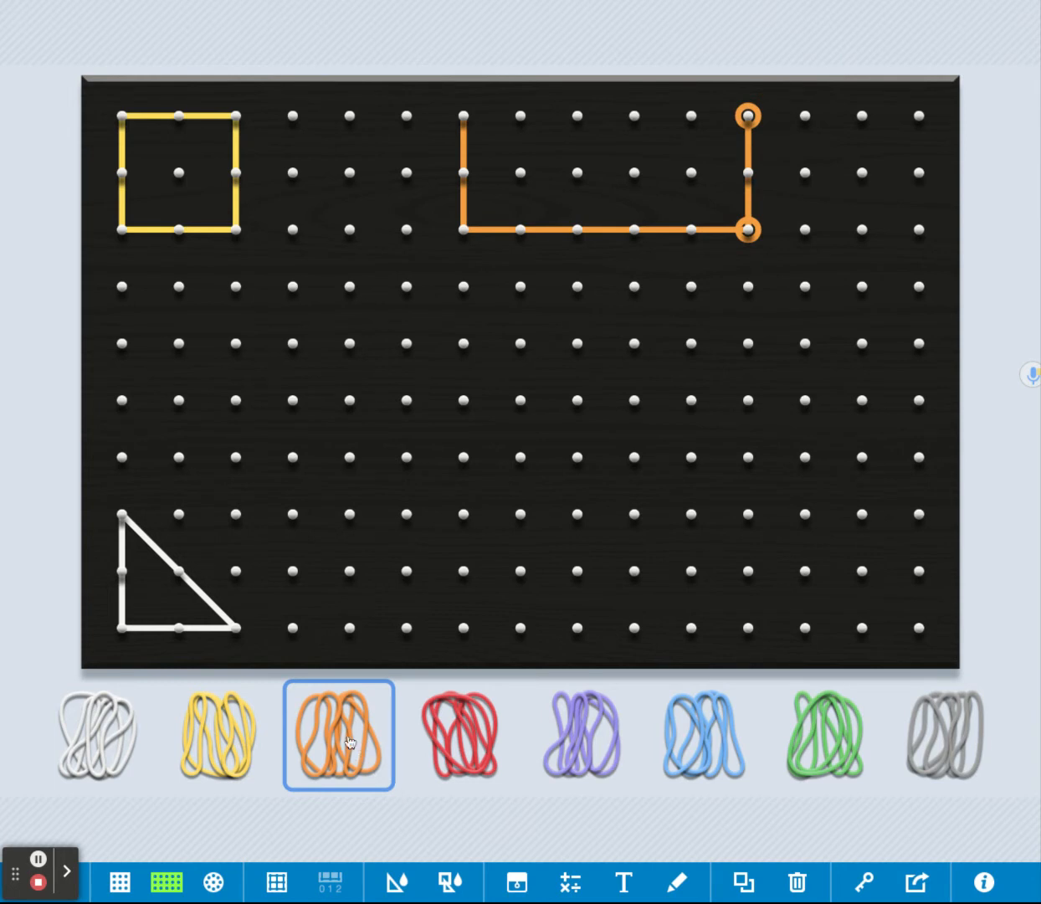
drag(350, 742, 462, 117)
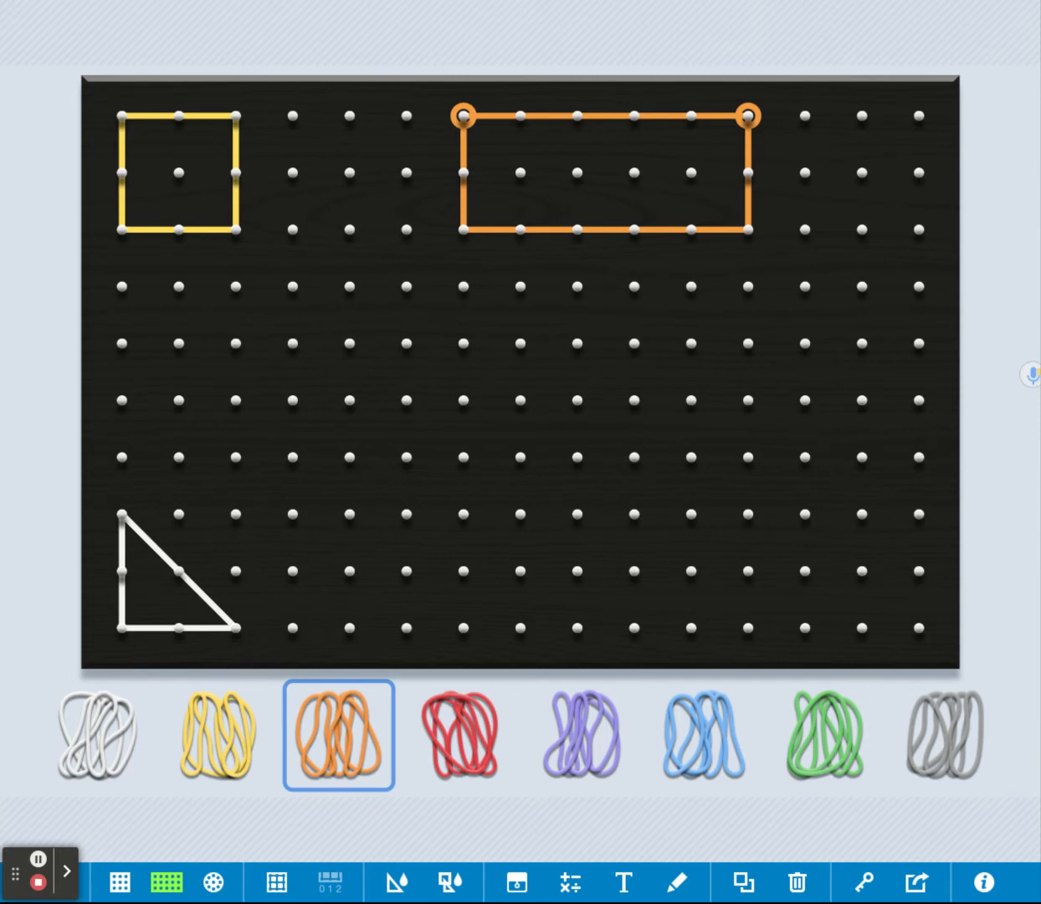
Build a red hexagon four units wide and two units high, with two-unit horizontal sides, below the orange rectangle
click(461, 744)
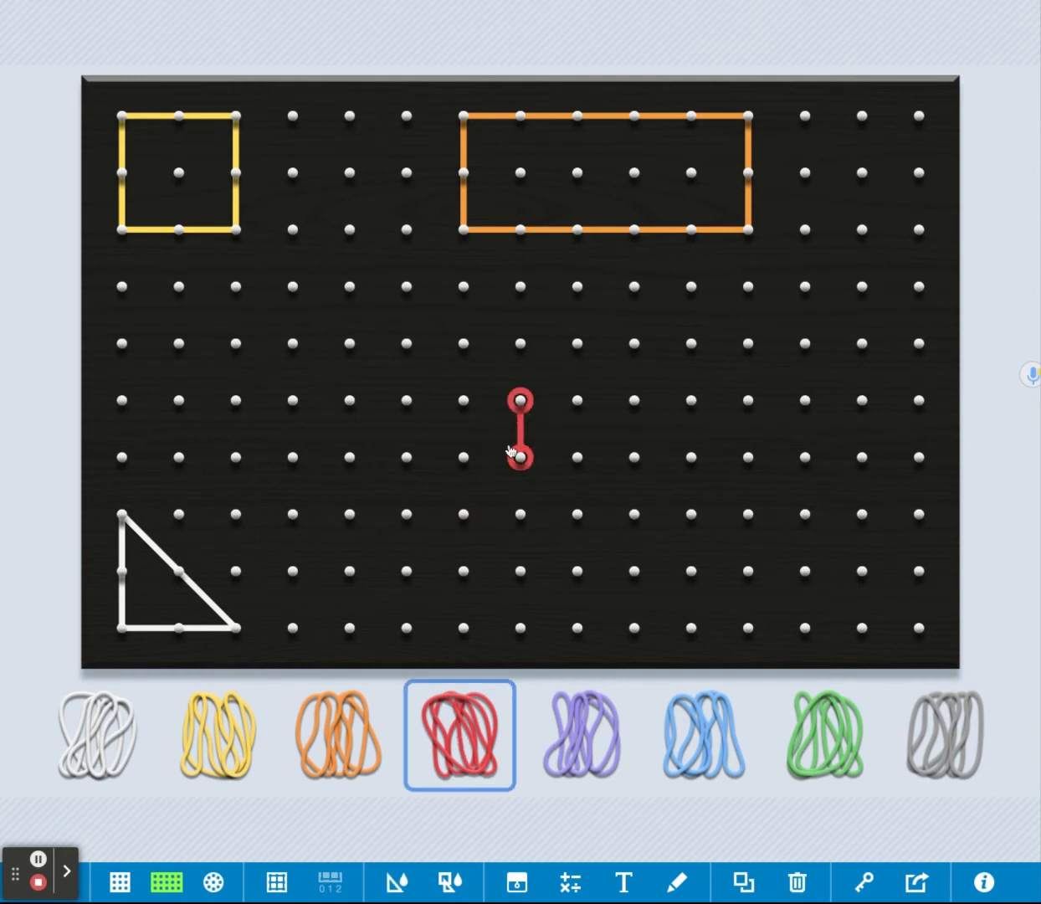
drag(521, 401, 577, 400)
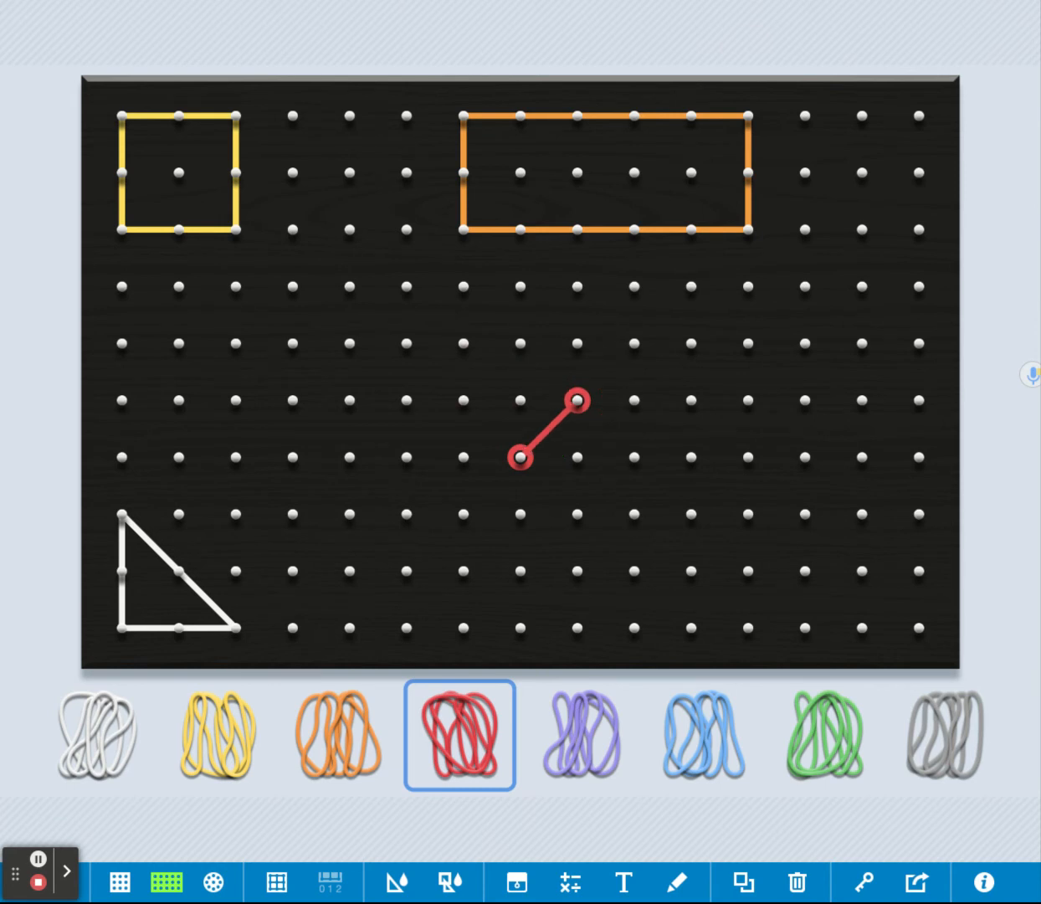
drag(460, 740, 692, 400)
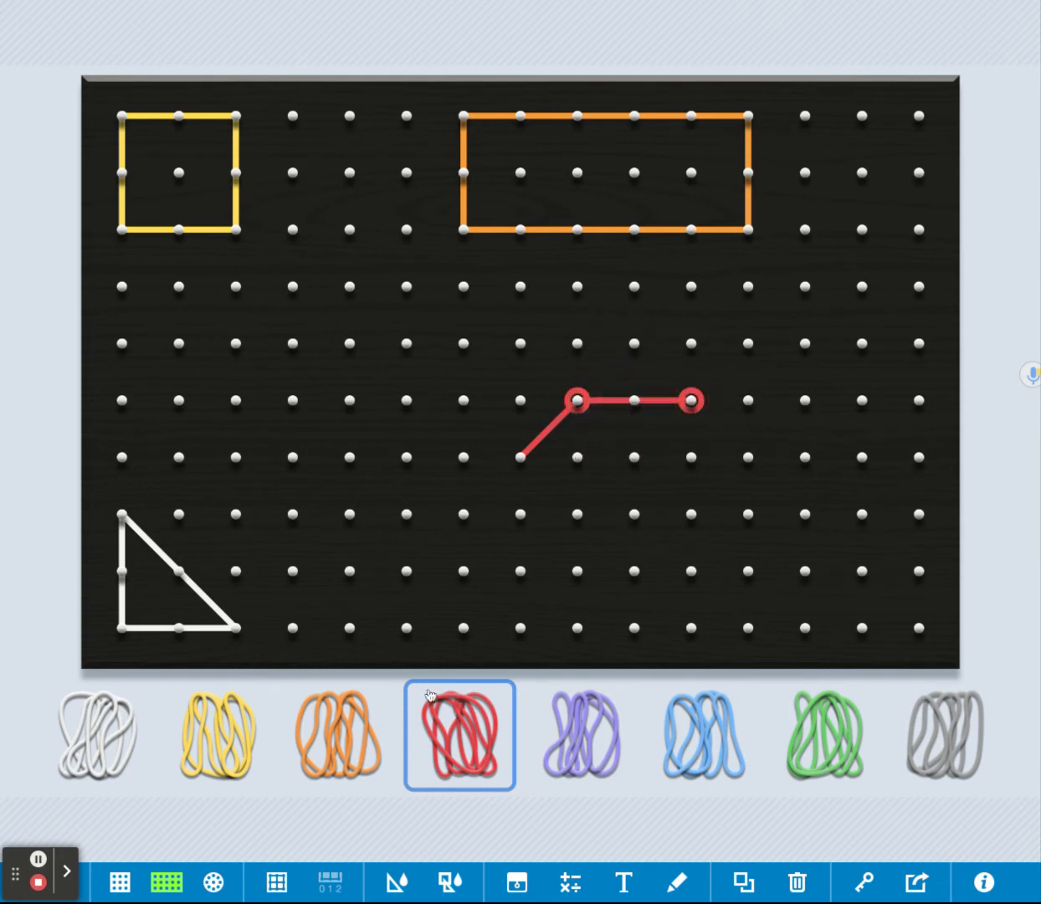
drag(451, 745, 696, 465)
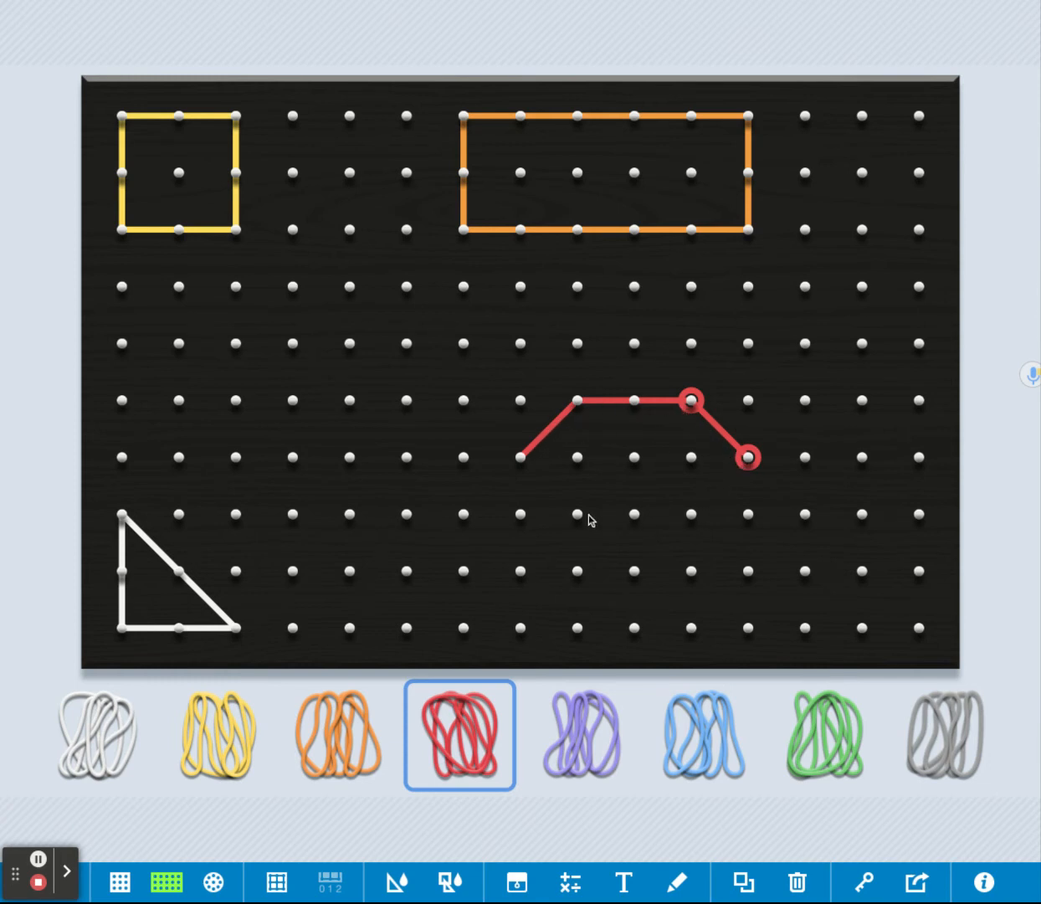
drag(465, 737, 691, 514)
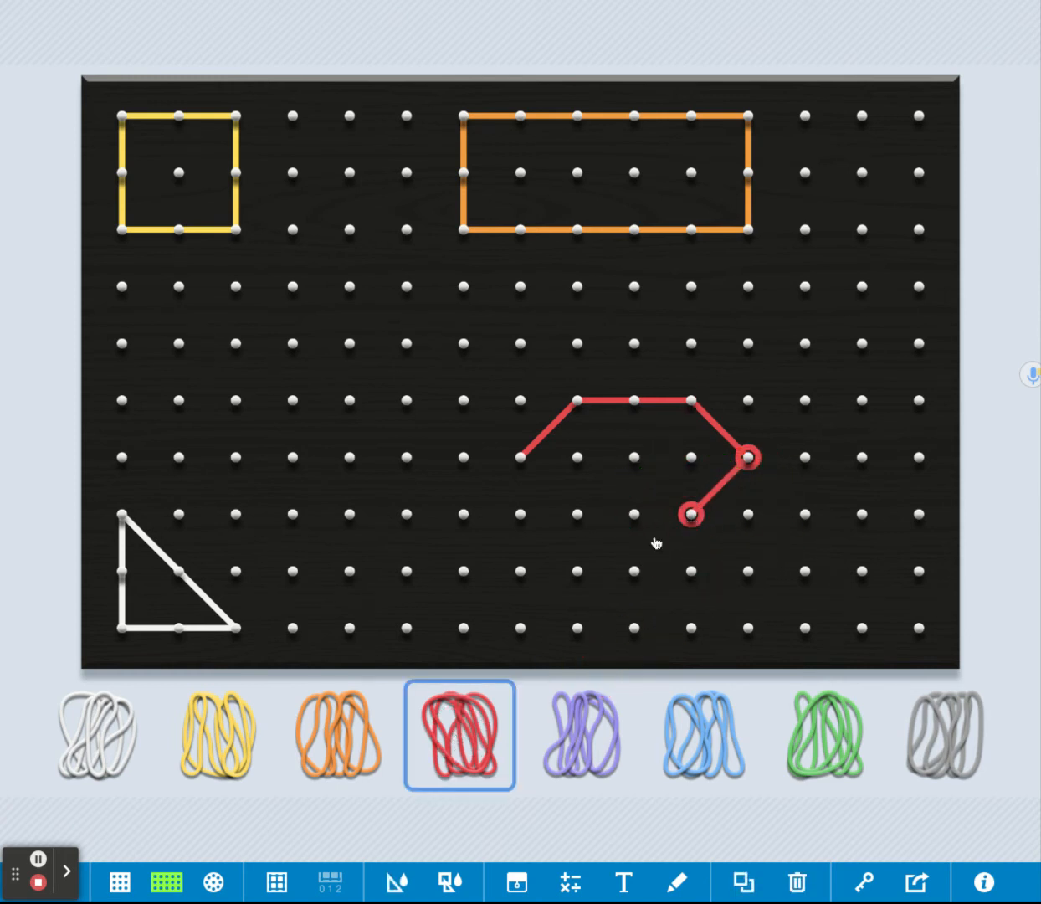
click(449, 734)
drag(691, 571, 577, 513)
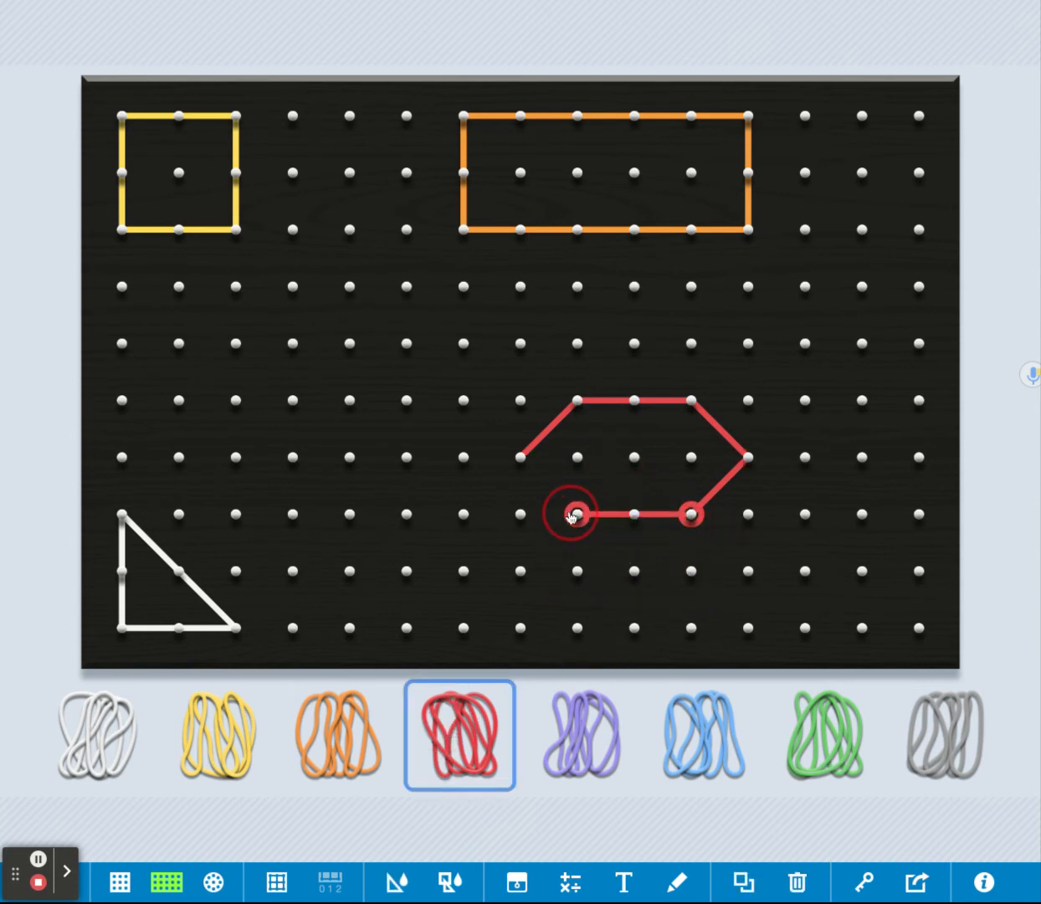
click(456, 741)
drag(578, 571, 550, 485)
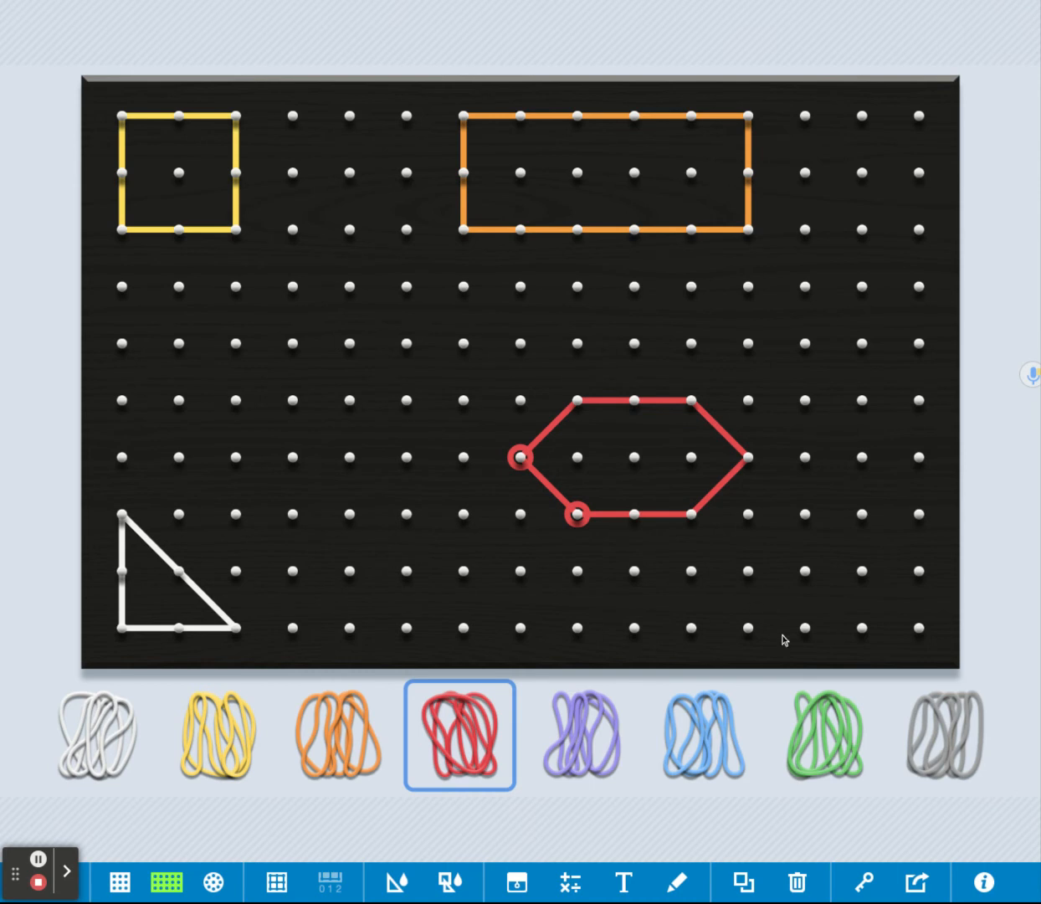
Save the finished pegboard as an image from the sharing options
click(918, 886)
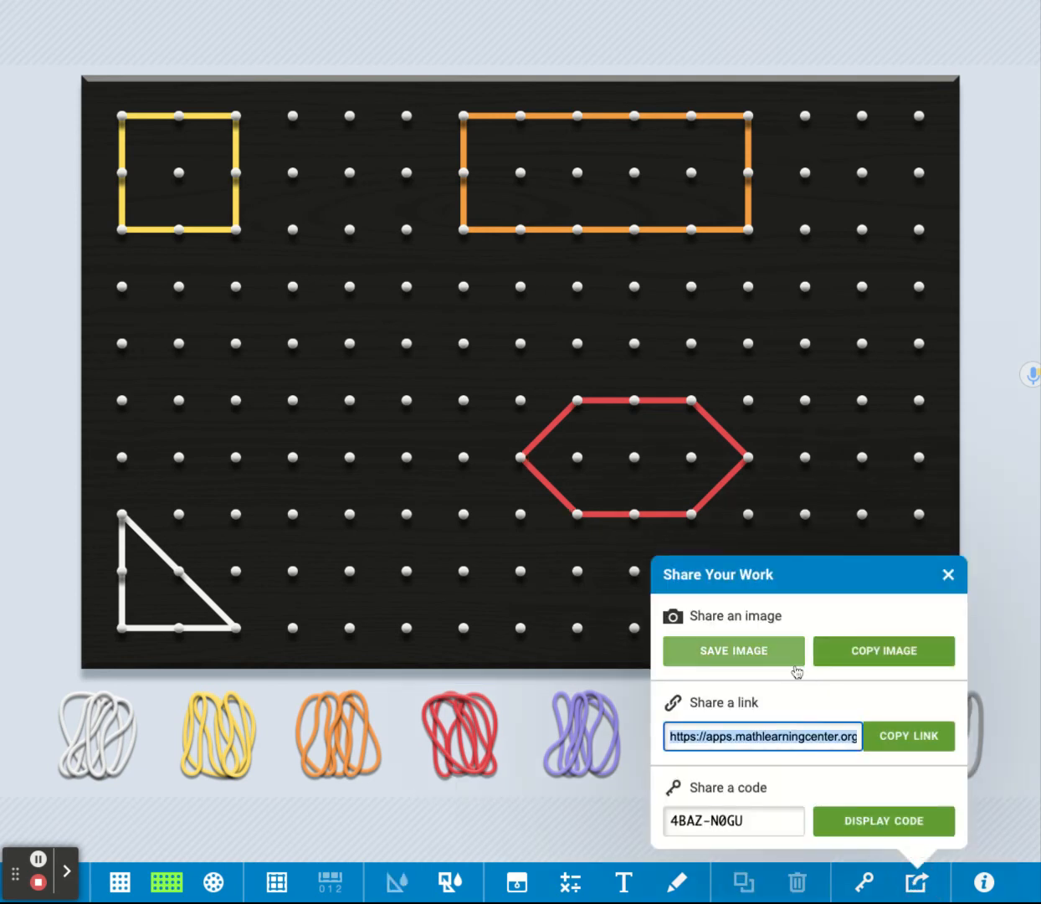
click(714, 651)
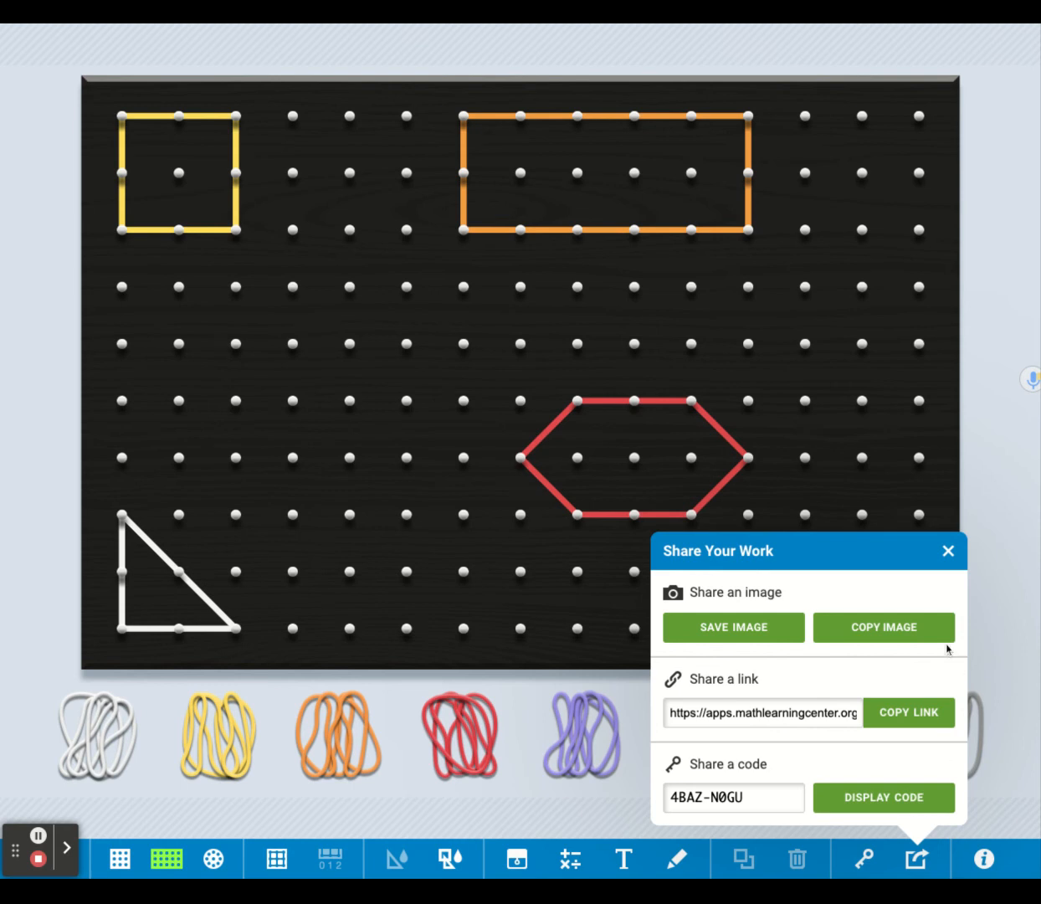
Bring up the copyable image of the pegboard with its copy options, close it, and copy the share link
click(892, 628)
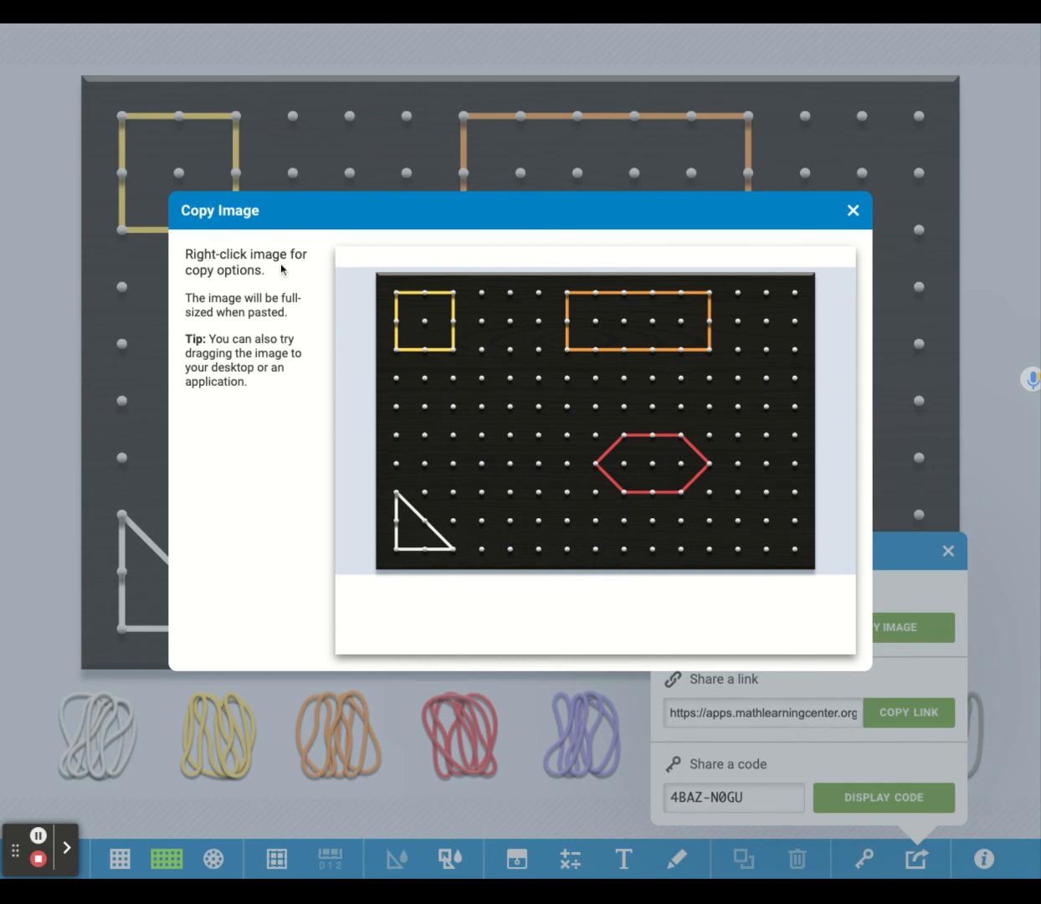
right_click(544, 391)
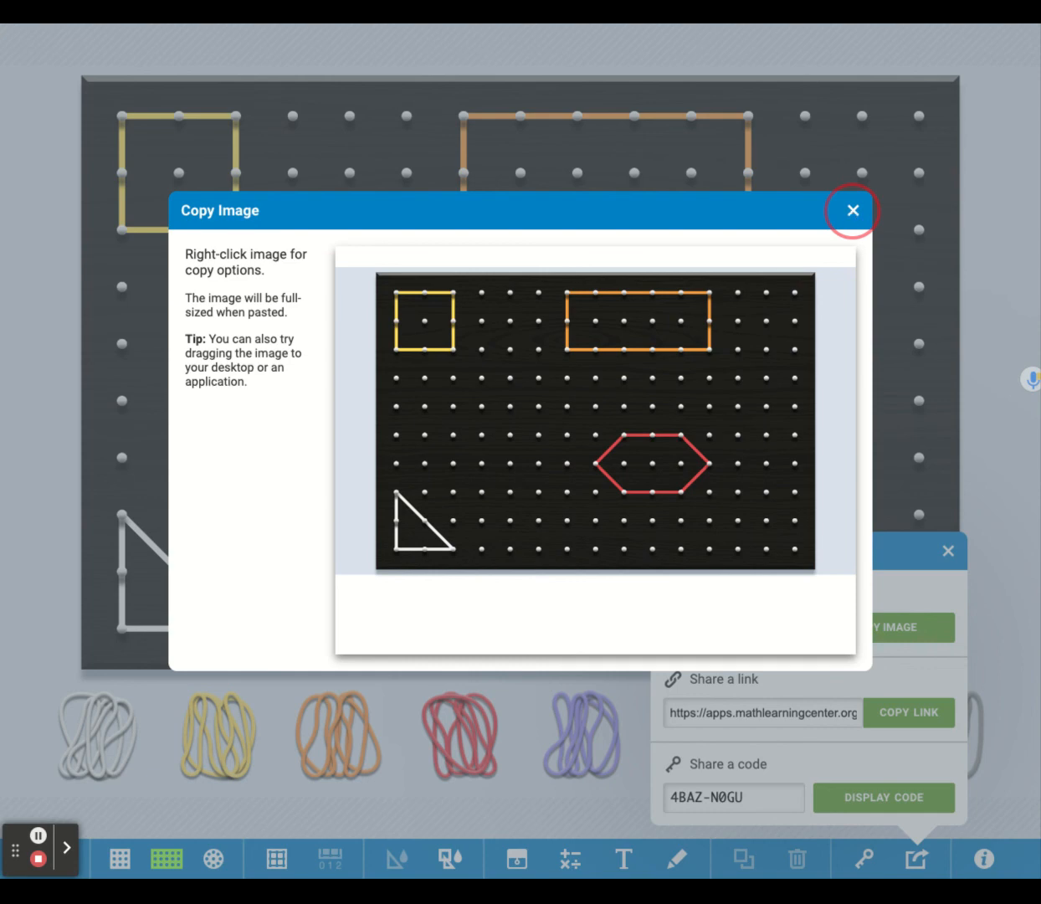
click(853, 210)
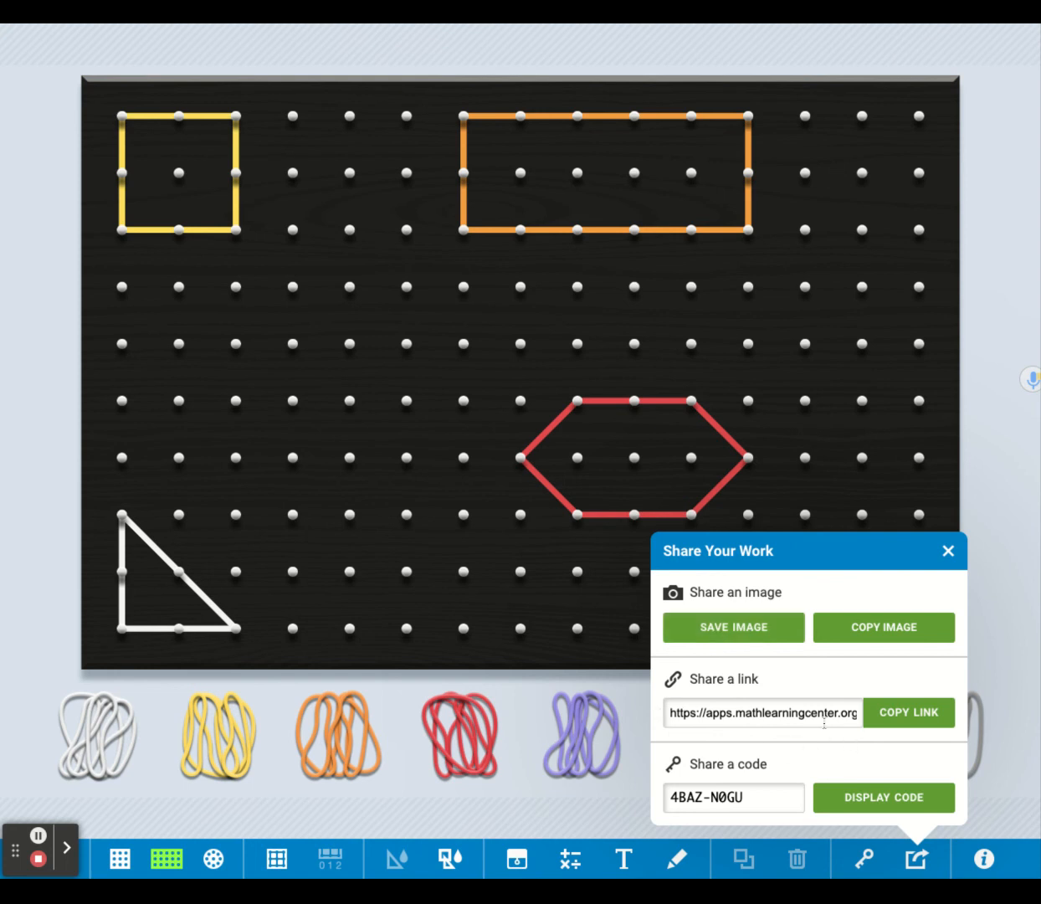
click(921, 718)
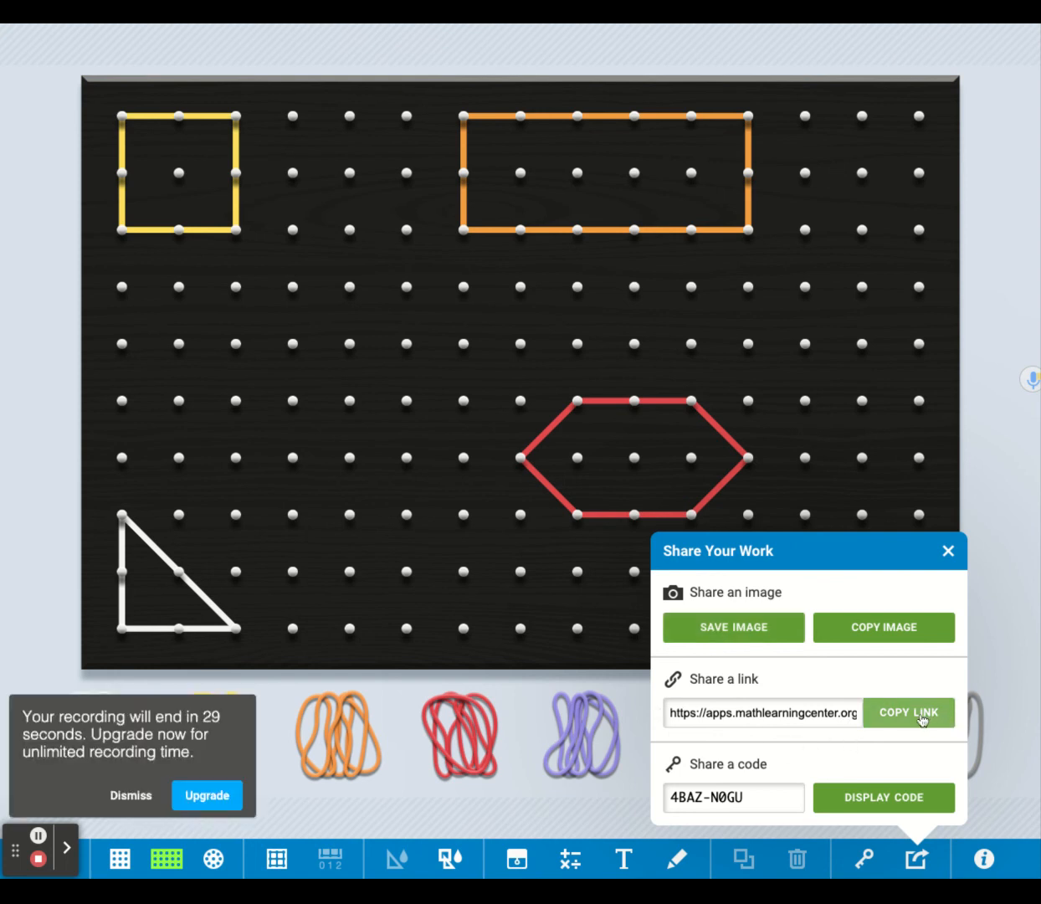